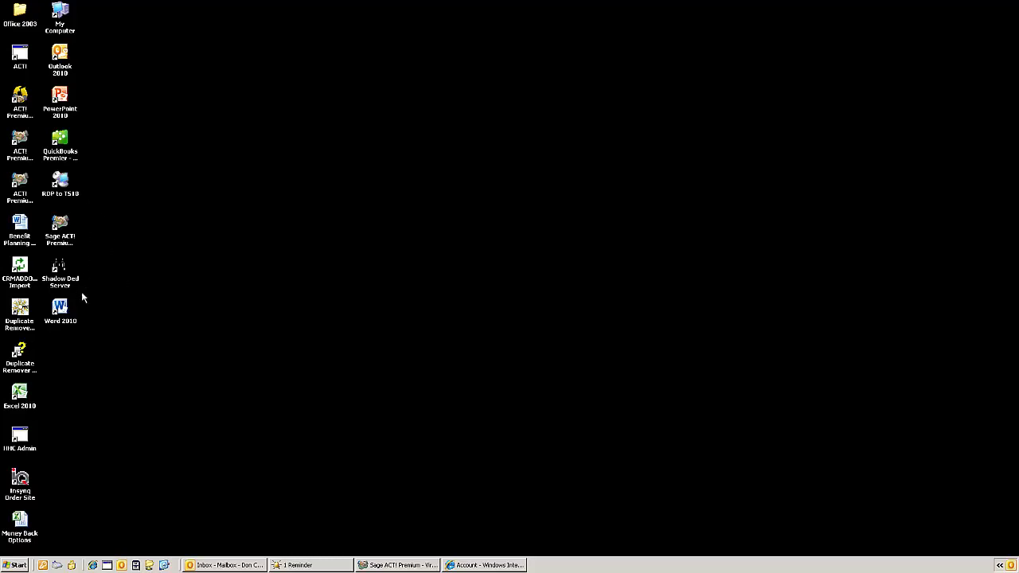
# Step: Bring the Sage ACT! Premium window back up, showing the VirtualRoof contact record
pyautogui.click(67, 139)
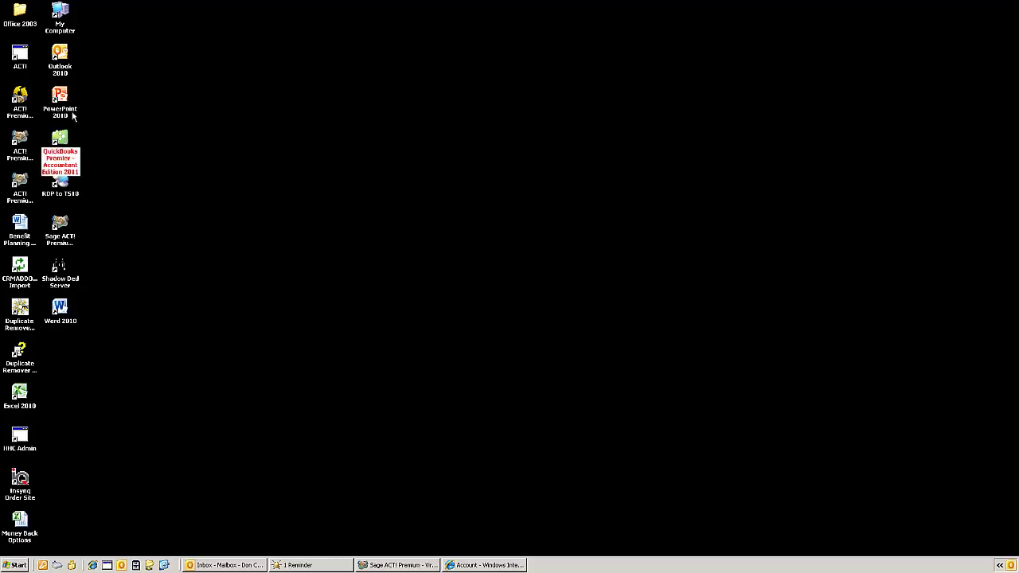
pyautogui.click(390, 565)
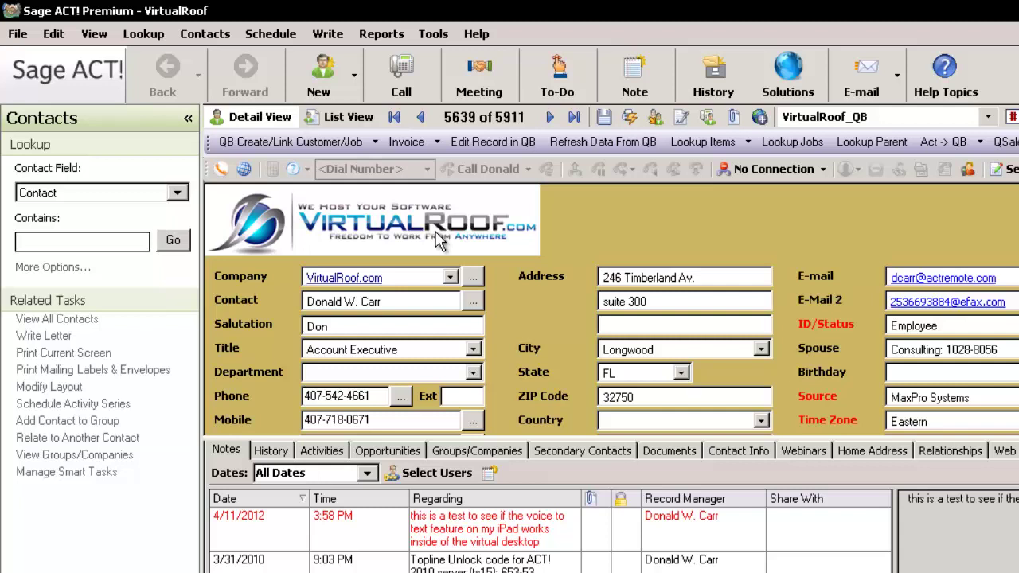
# Step: Switch the contact to Basic Contact Layout - 800x600 and open it in the contact Layout Designer
pyautogui.click(989, 118)
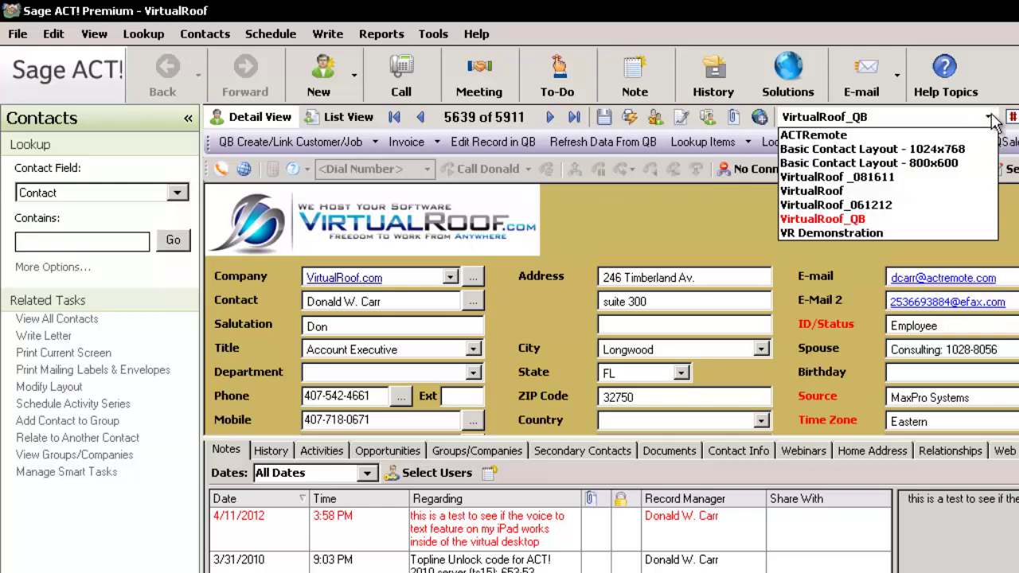
pyautogui.click(915, 168)
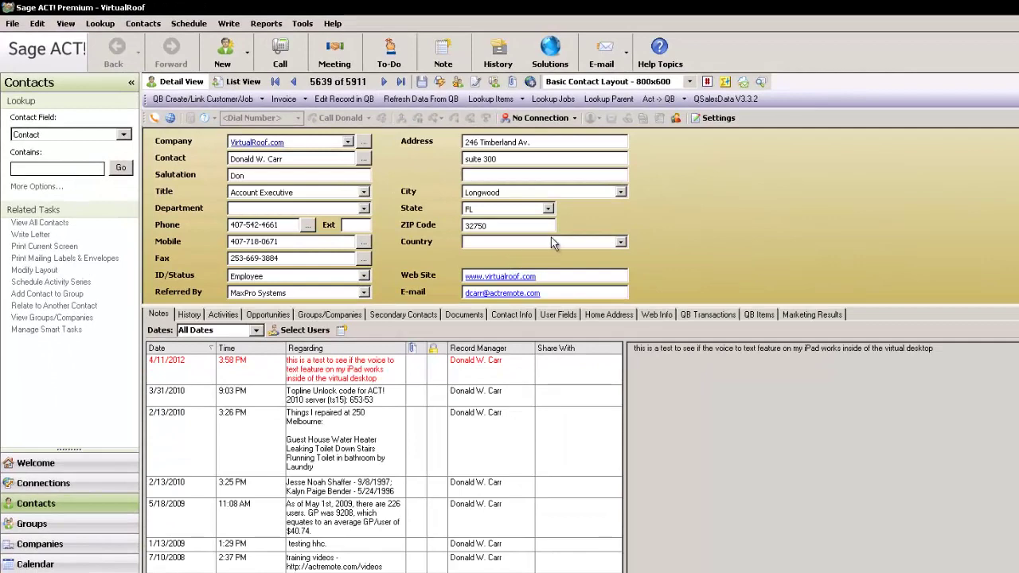
pyautogui.click(300, 25)
pyautogui.moveTo(315, 94)
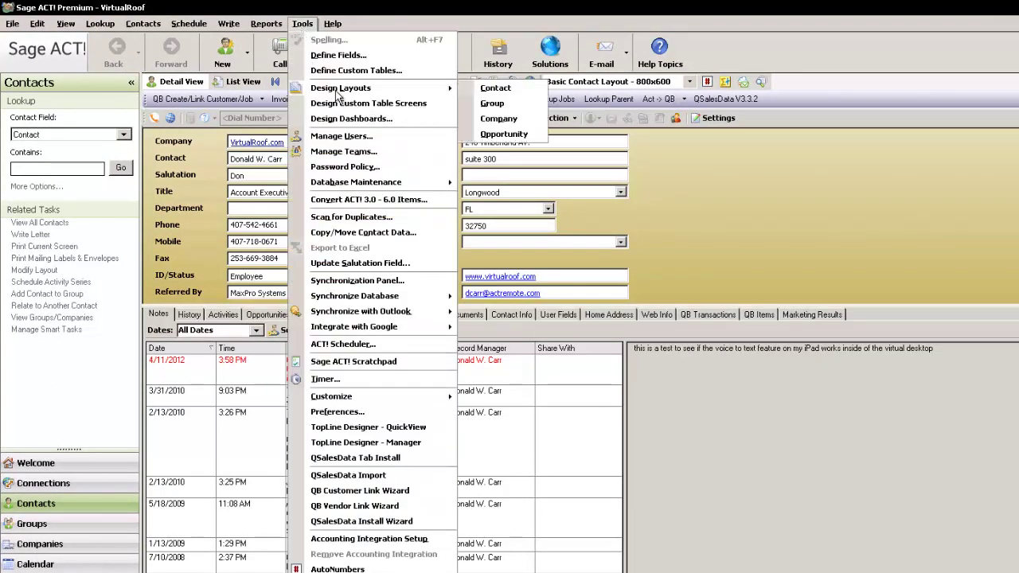
pyautogui.click(494, 90)
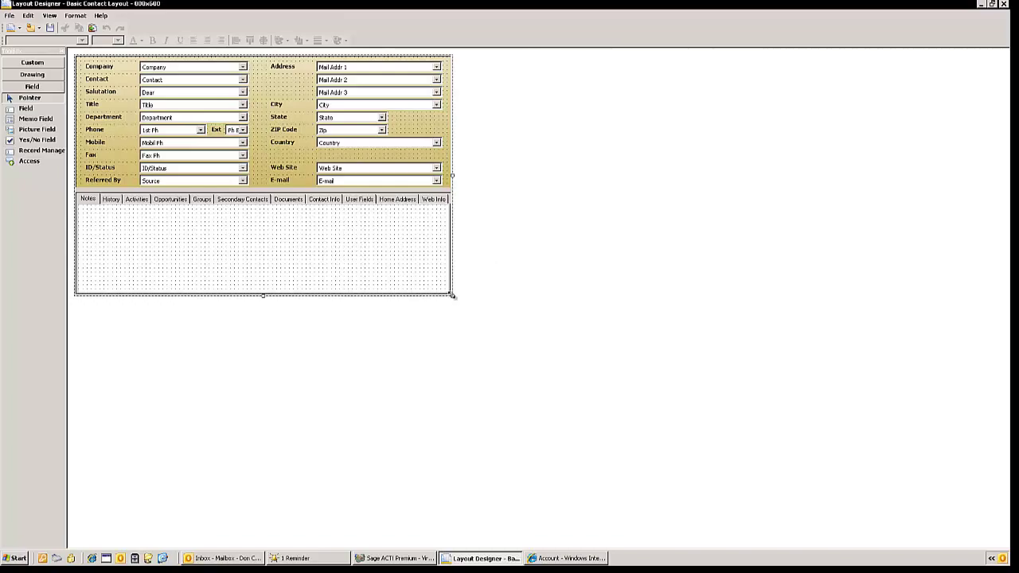
# Step: Enlarge the form down-right and shift all contact fields and labels lower to free header space
pyautogui.moveTo(455, 298); pyautogui.dragTo(691, 504)
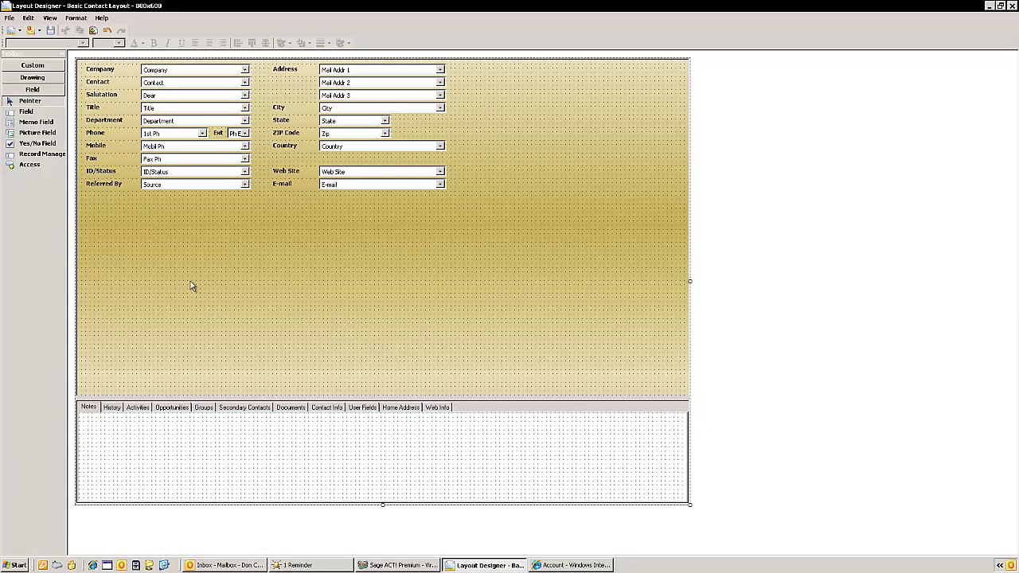
pyautogui.click(102, 206)
pyautogui.moveTo(140, 94); pyautogui.dragTo(432, 62)
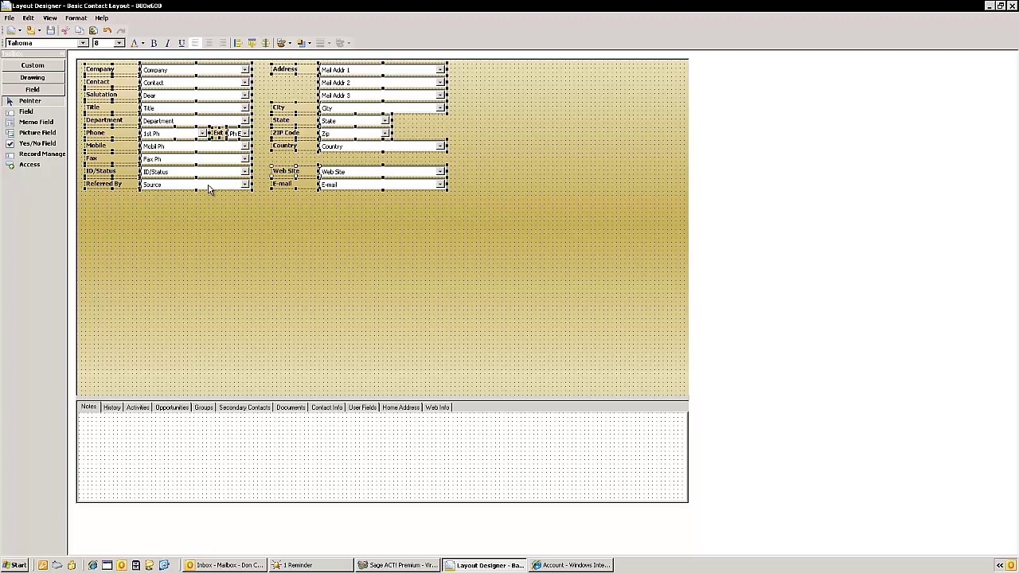
pyautogui.moveTo(212, 193); pyautogui.dragTo(207, 249)
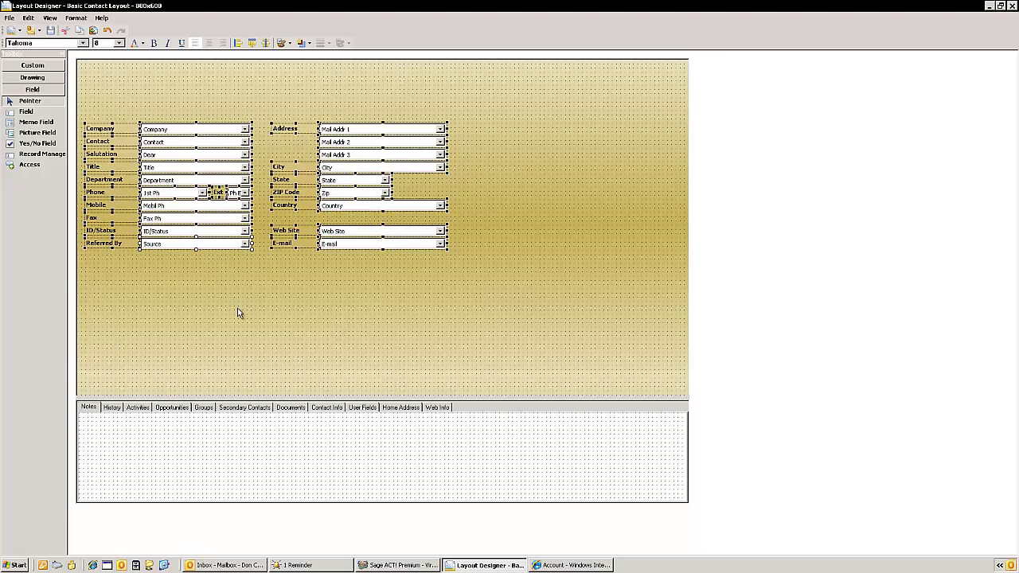
pyautogui.click(198, 82)
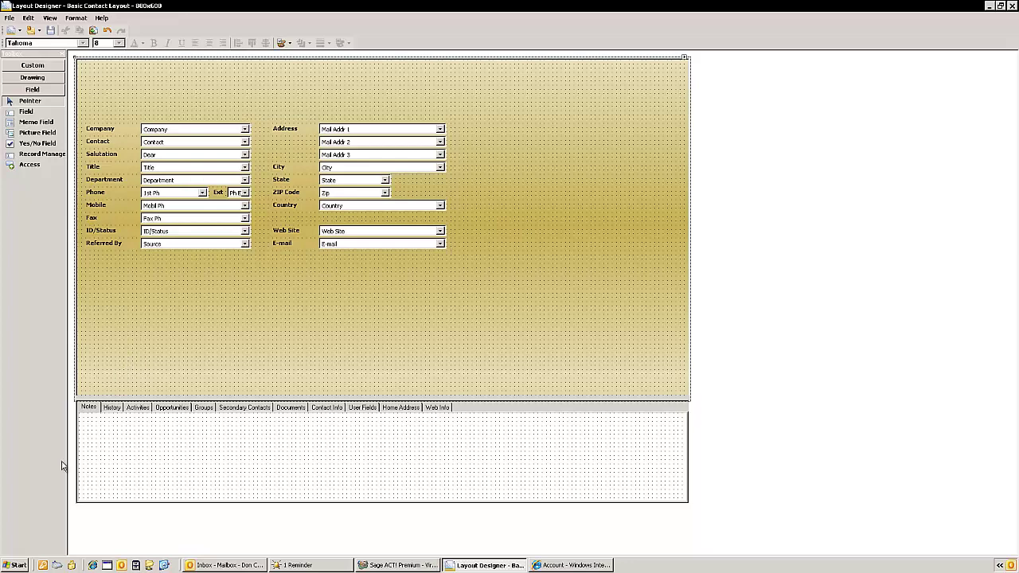
# Step: Launch Microsoft Paint with a blank picture
pyautogui.click(19, 564)
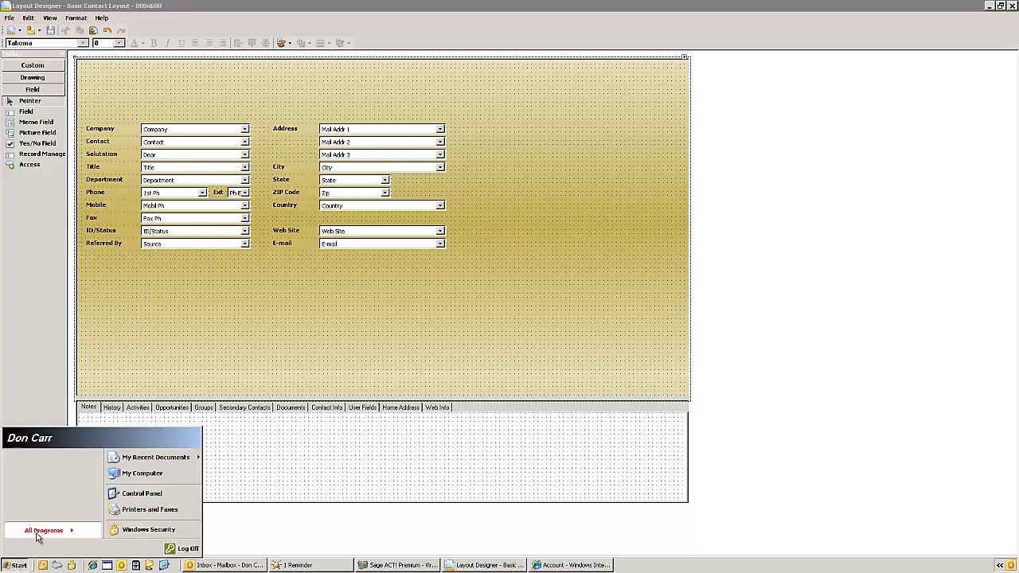
pyautogui.moveTo(36, 536)
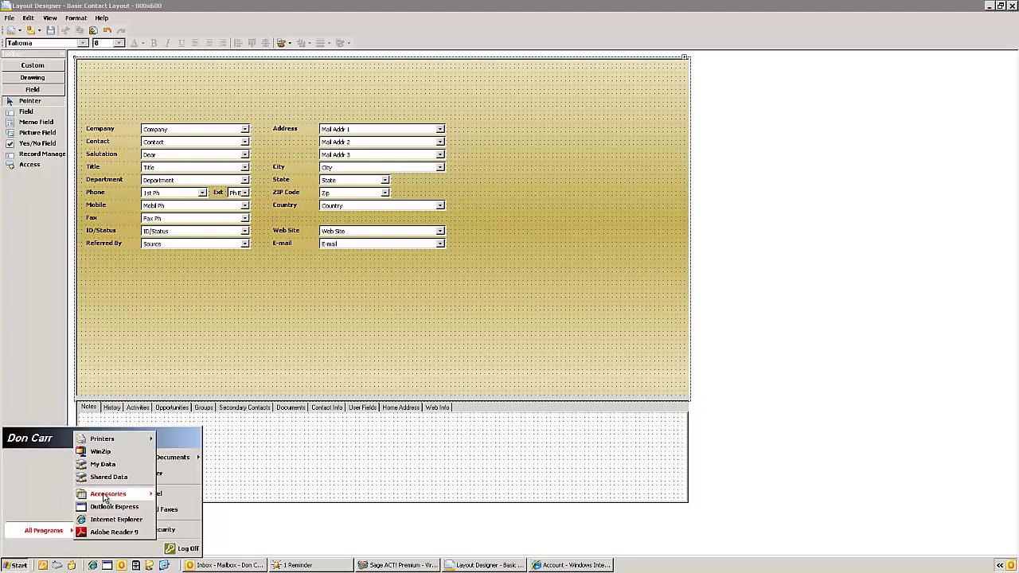
pyautogui.moveTo(108, 494)
pyautogui.click(177, 455)
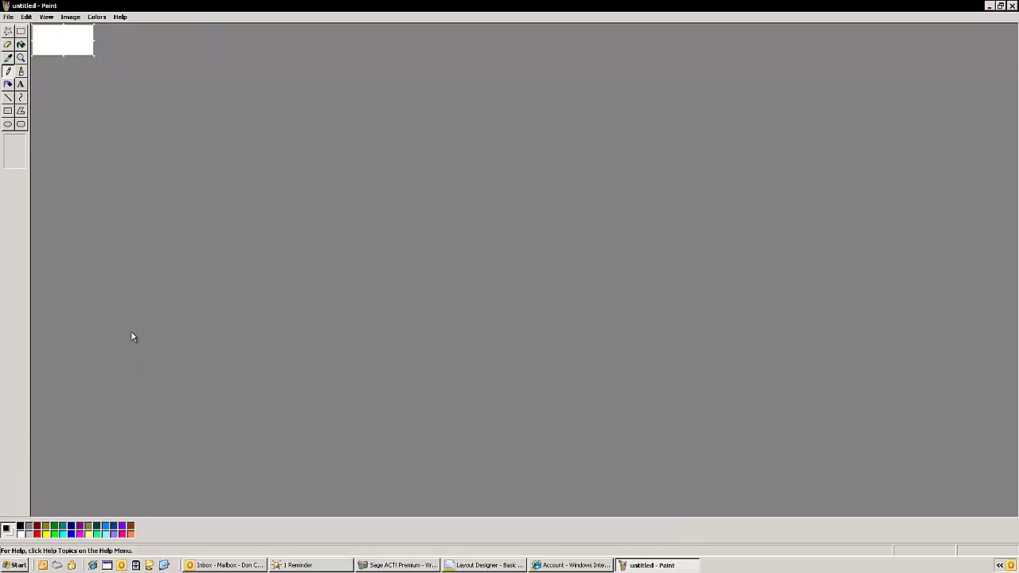
# Step: Bring up Paint's Open dialog and browse to the shared data drive
pyautogui.click(9, 17)
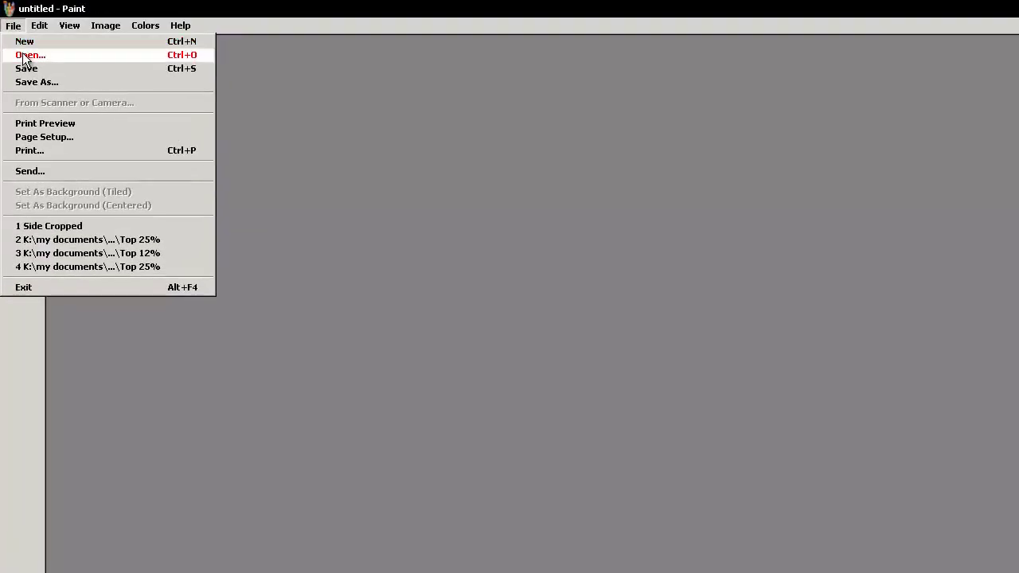
pyautogui.click(24, 56)
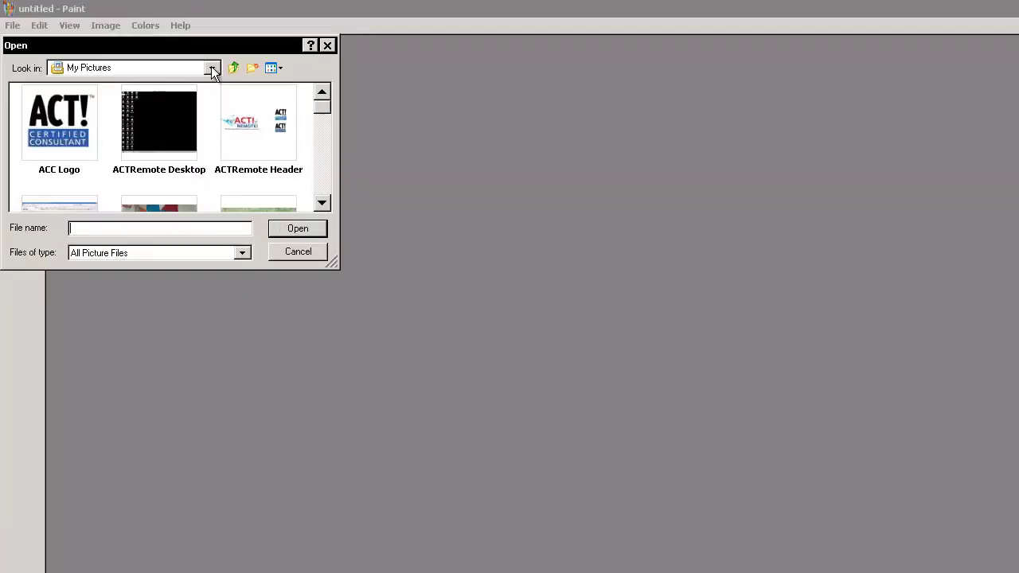
pyautogui.click(212, 68)
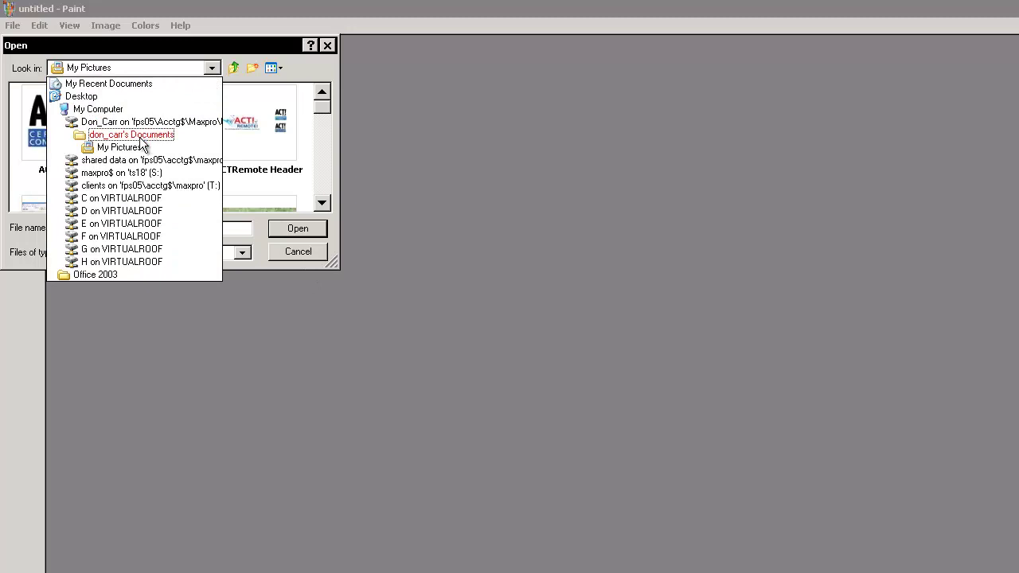
pyautogui.click(121, 162)
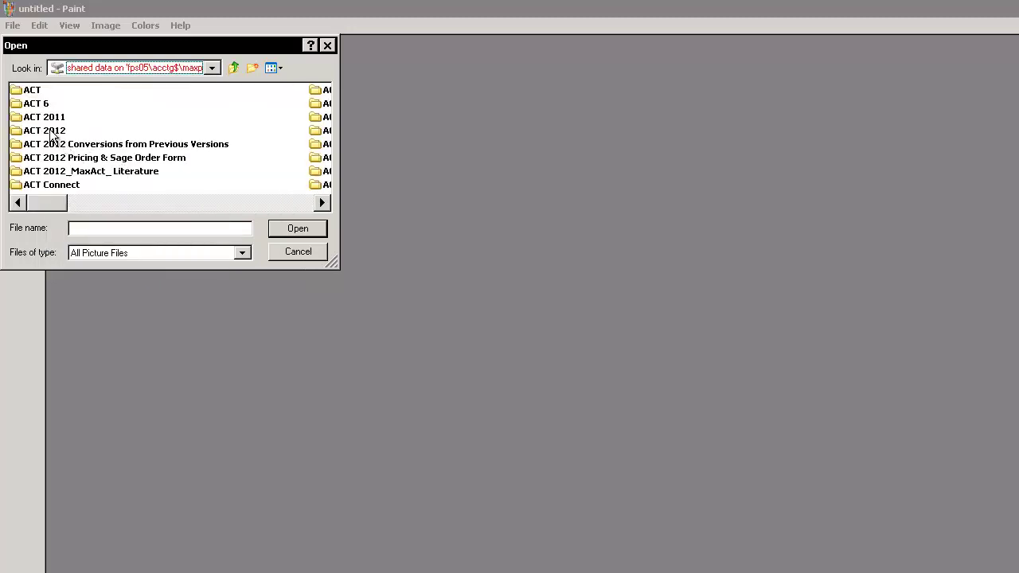
pyautogui.click(236, 207)
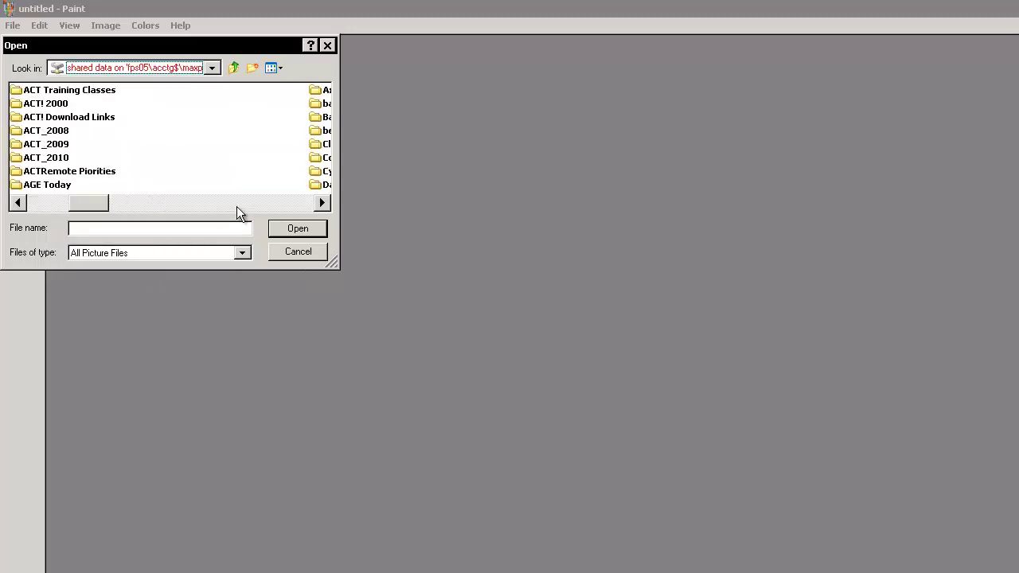
pyautogui.click(236, 206)
pyautogui.click(237, 207)
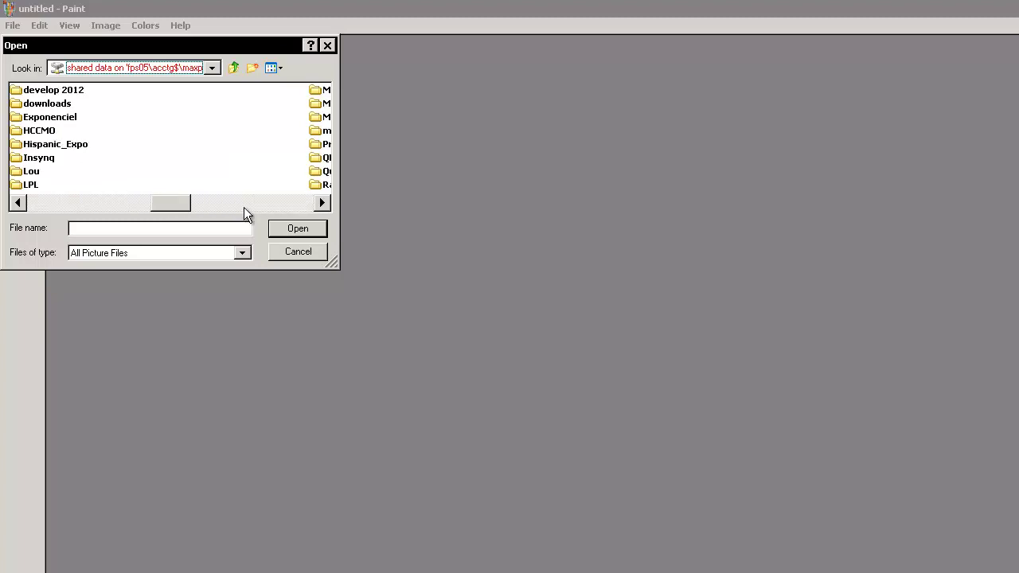
pyautogui.click(244, 207)
# Step: Open the 'Side Cropped' image from the VirtualRoof logo's revised3-15-11\rev folder
pyautogui.doubleClick(28, 133)
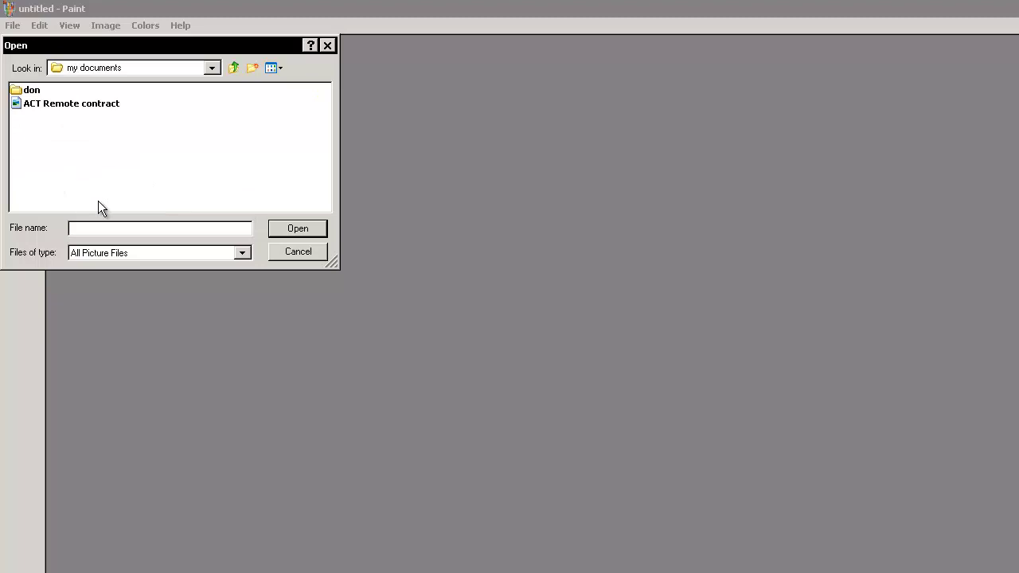
pyautogui.doubleClick(20, 90)
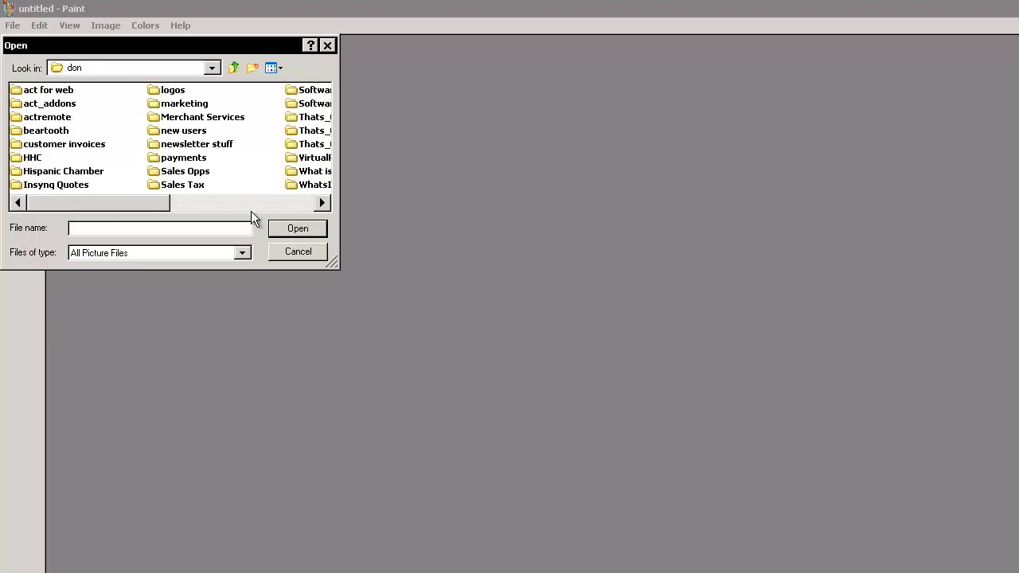
pyautogui.doubleClick(303, 157)
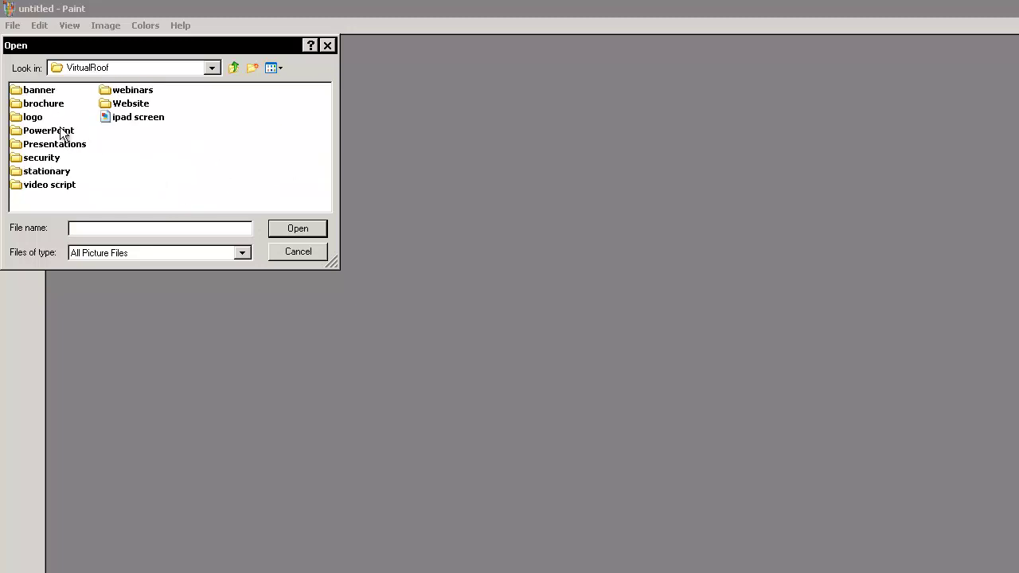
pyautogui.doubleClick(20, 117)
pyautogui.doubleClick(22, 103)
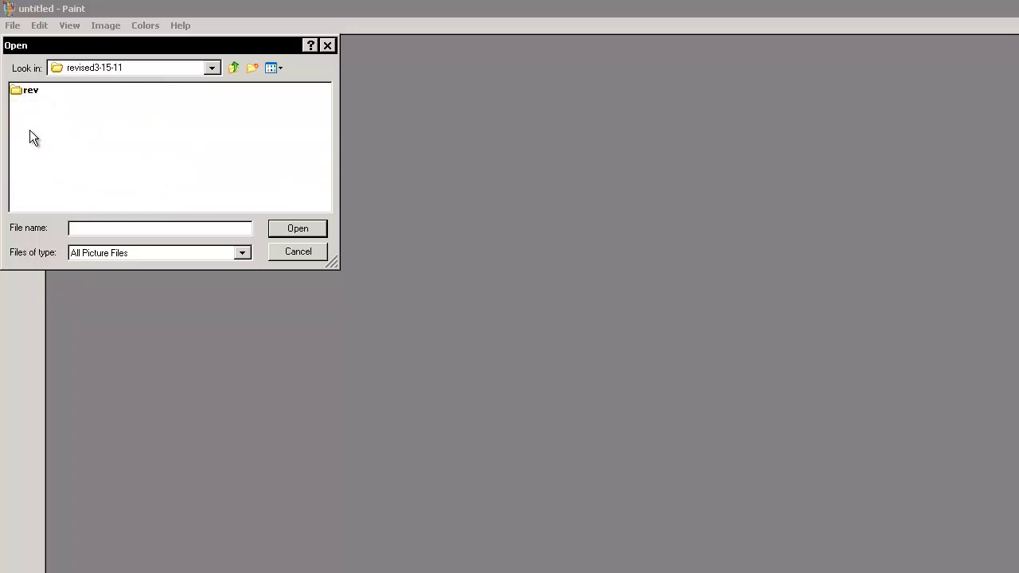
pyautogui.doubleClick(19, 91)
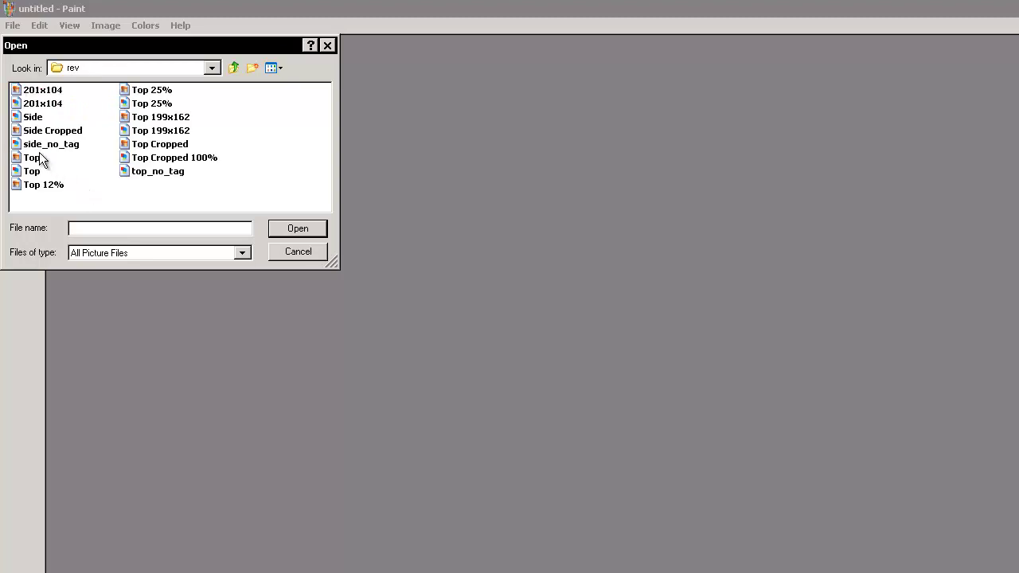
pyautogui.click(25, 133)
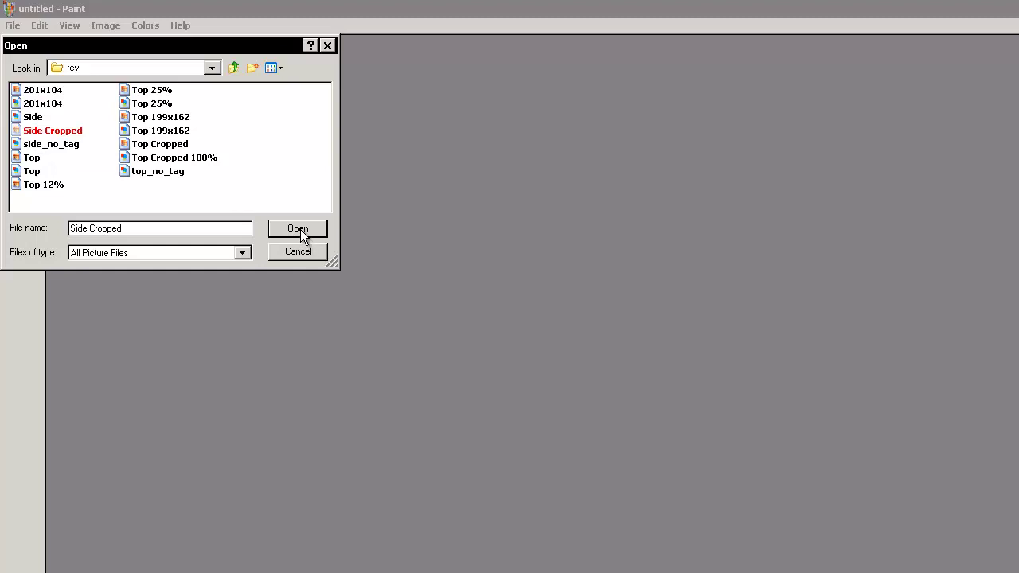
pyautogui.click(298, 229)
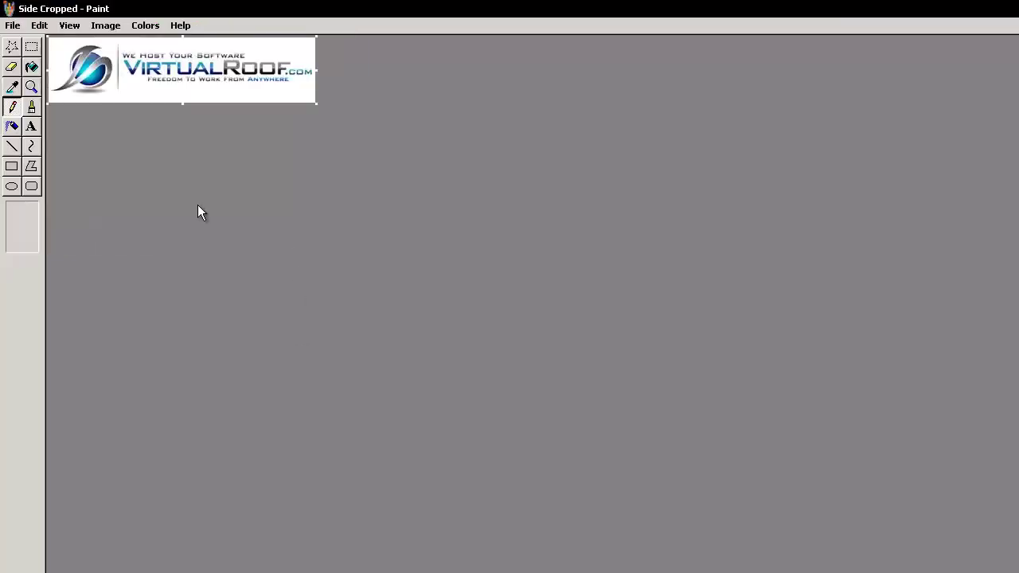
# Step: Select the entire Side Cropped logo and copy it to the clipboard
pyautogui.click(39, 27)
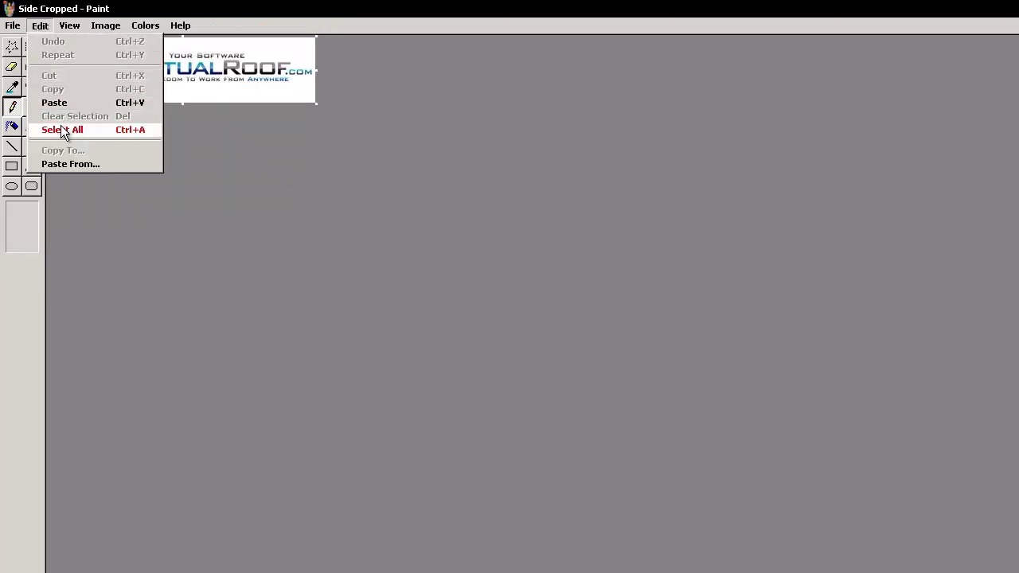
pyautogui.click(62, 130)
pyautogui.click(41, 26)
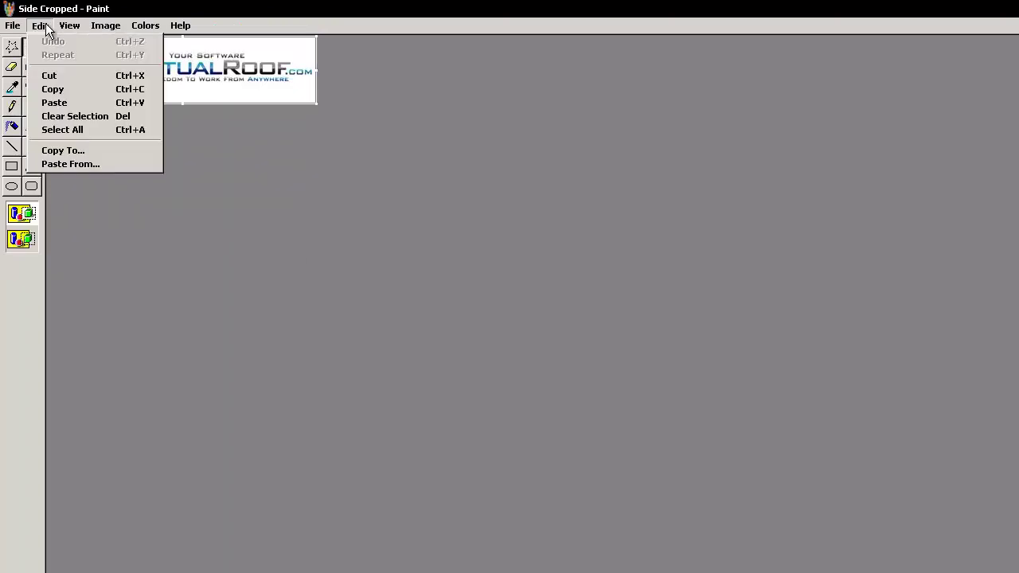
pyautogui.click(60, 104)
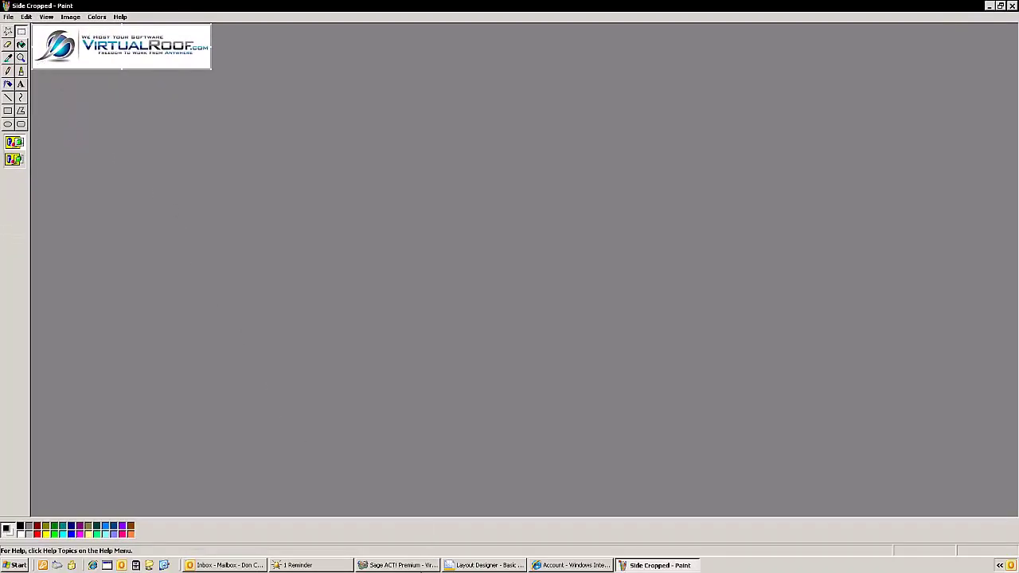
# Step: Paste the copied VirtualRoof logo into the contact layout in the Layout Designer
pyautogui.click(458, 565)
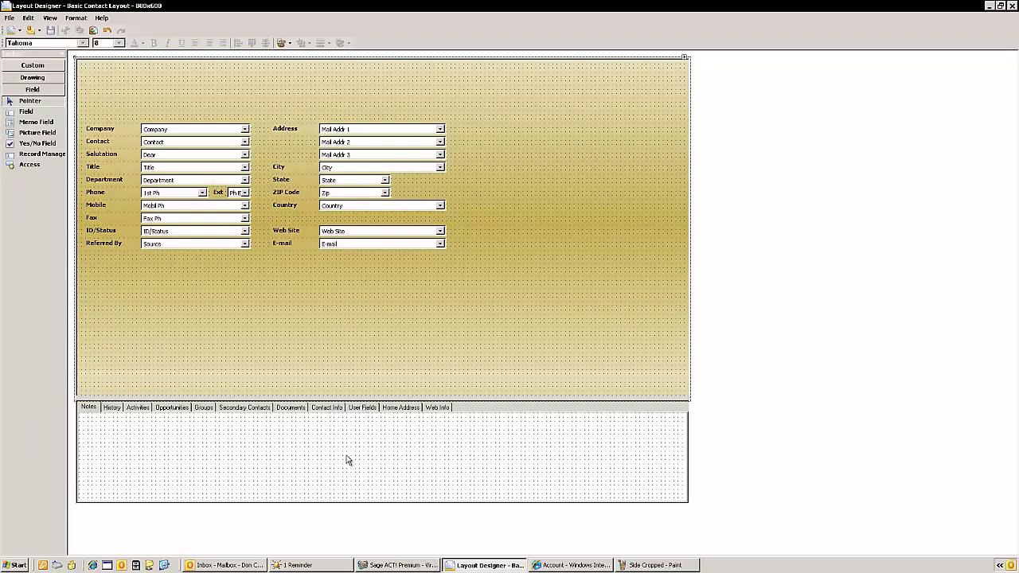
pyautogui.rightClick(188, 93)
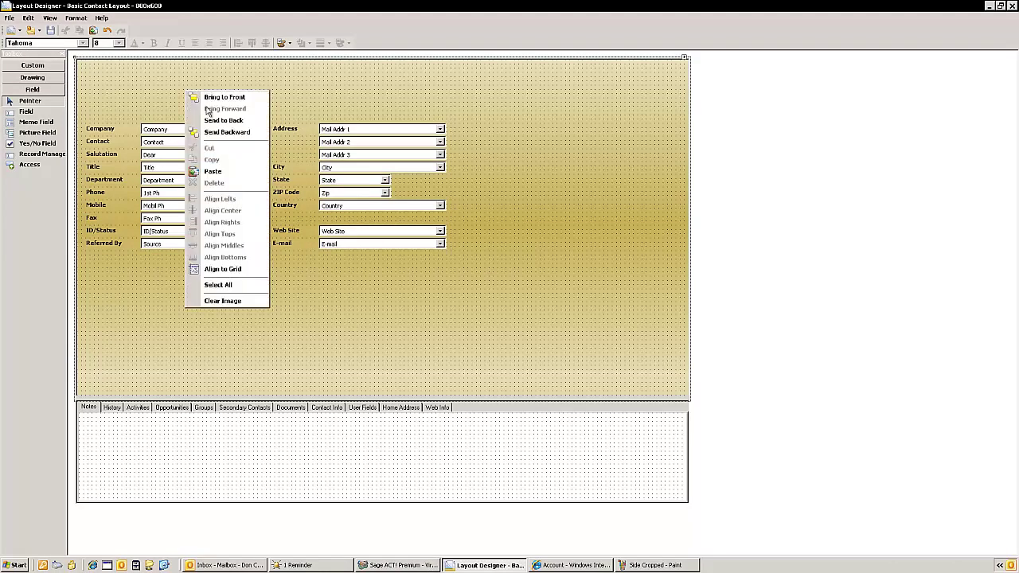
pyautogui.click(213, 171)
# Step: Position the logo top-left above Company and enlarge it to show the full banner
pyautogui.moveTo(388, 236); pyautogui.dragTo(110, 81)
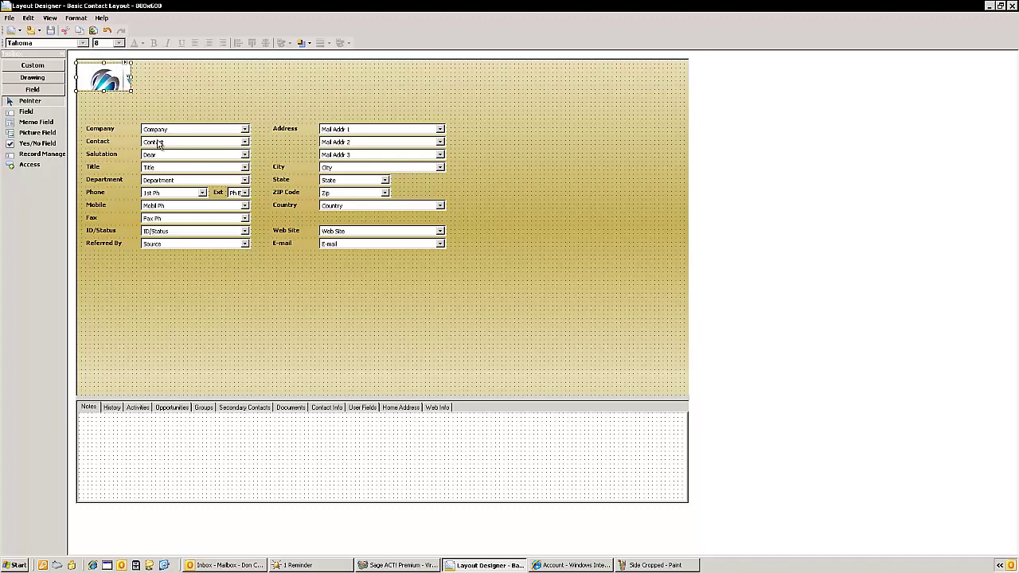
pyautogui.press('Up')
pyautogui.press('Up')
pyautogui.press('Up')
pyautogui.press('Up')
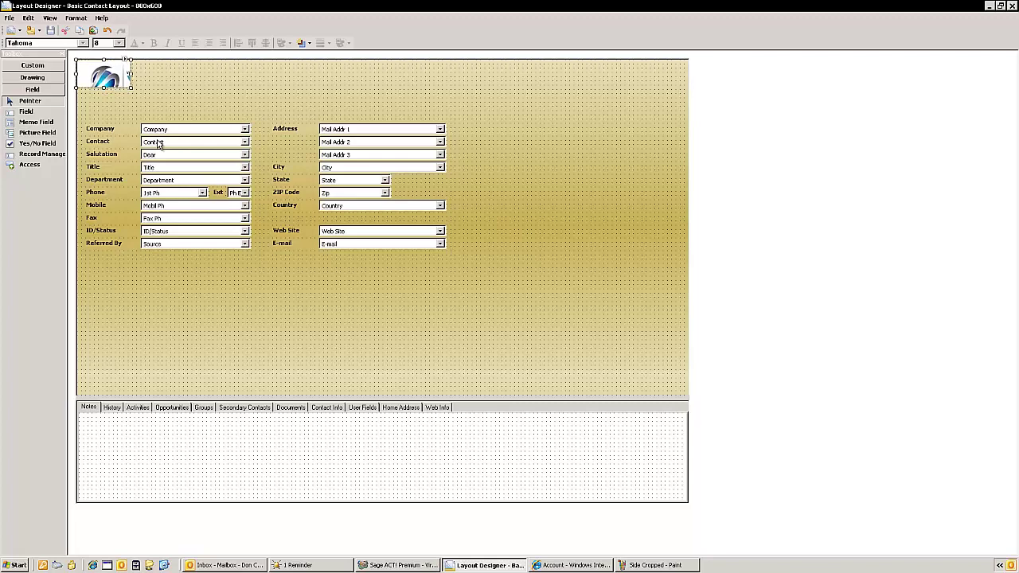
pyautogui.press('Right')
pyautogui.press('Right')
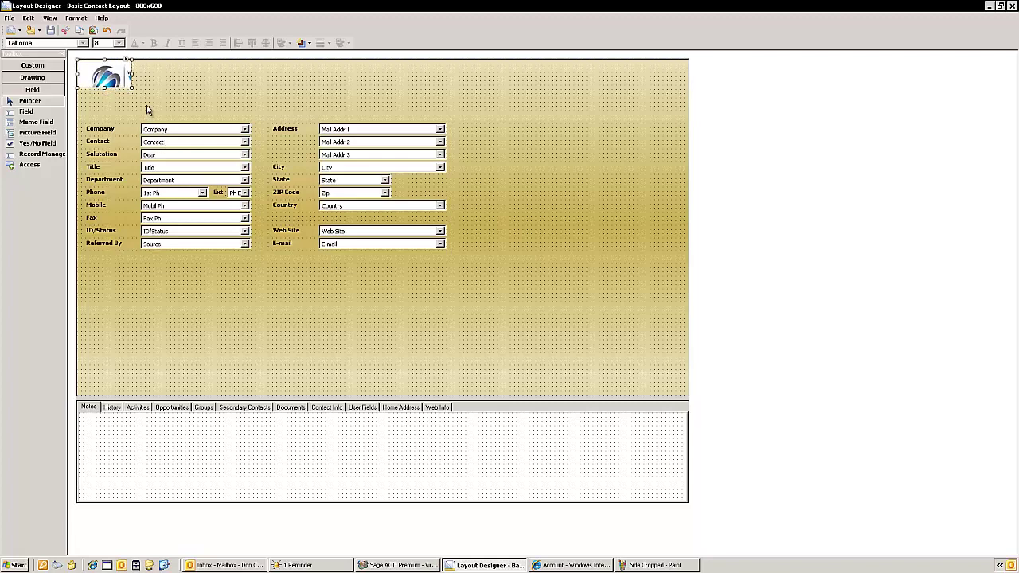
pyautogui.moveTo(132, 88); pyautogui.dragTo(256, 107)
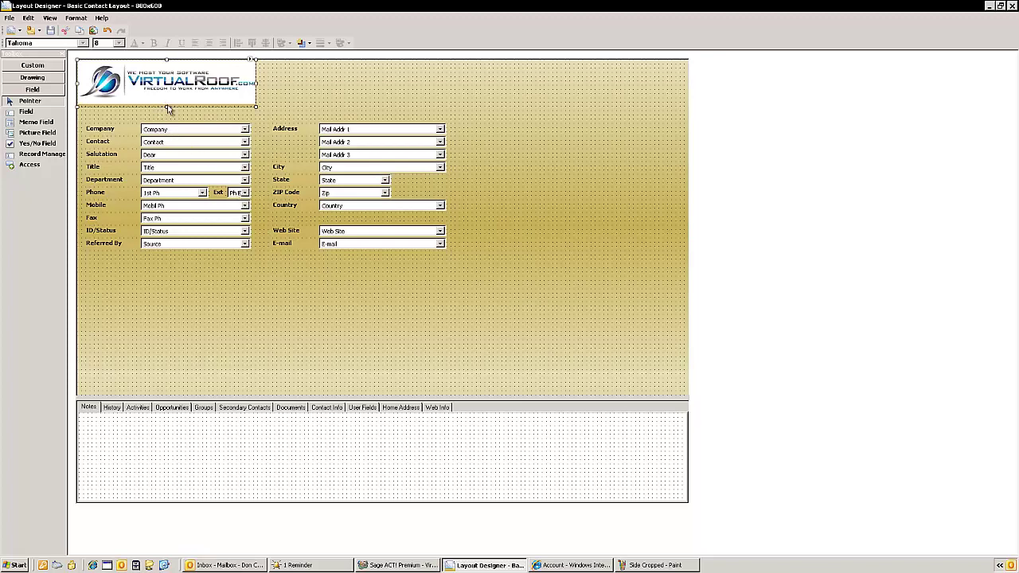
# Step: Trim the logo's bottom edge slightly and move all fields and labels up beneath it
pyautogui.moveTo(168, 108); pyautogui.dragTo(167, 103)
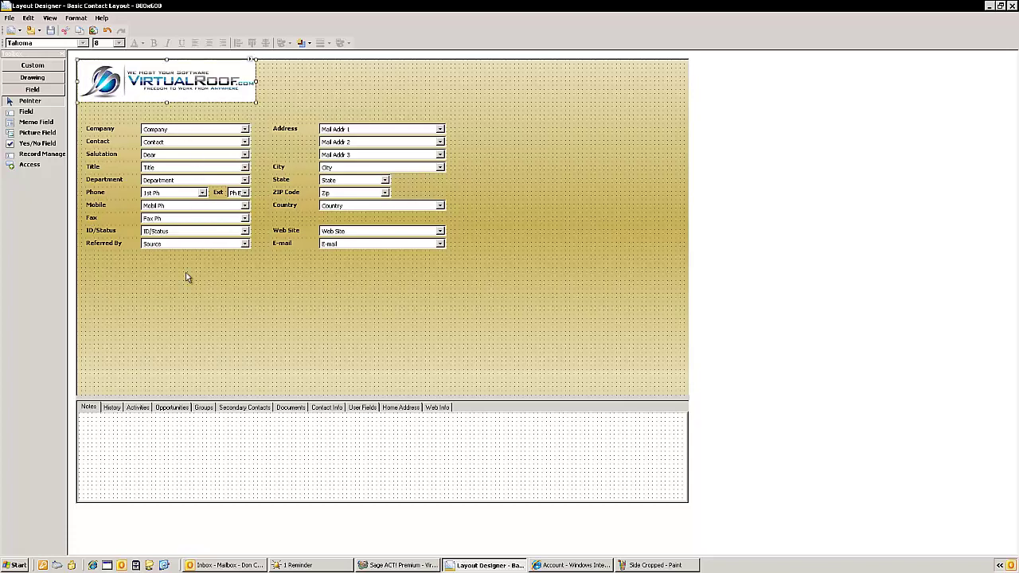
pyautogui.click(174, 313)
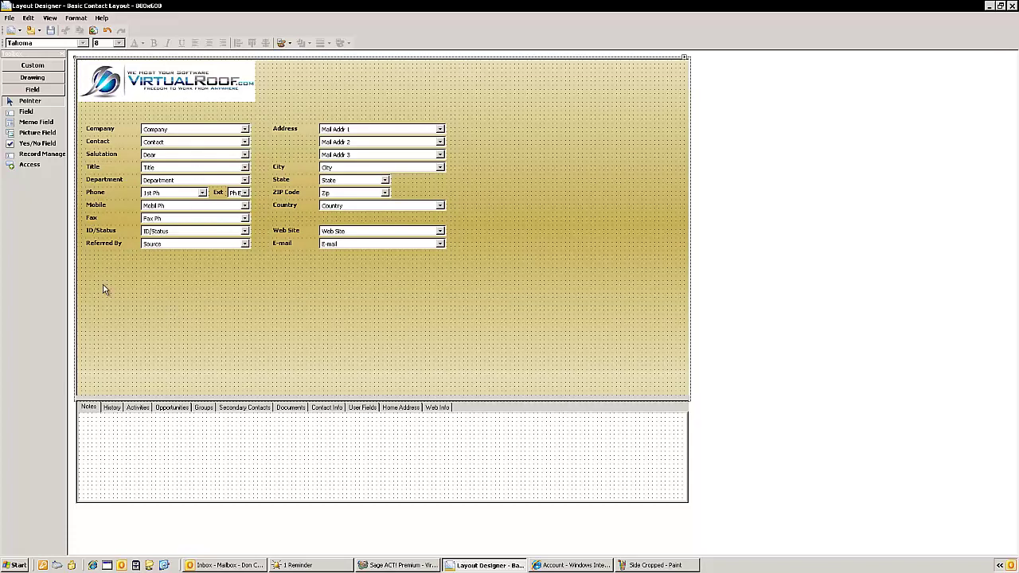
pyautogui.moveTo(426, 120); pyautogui.dragTo(80, 284)
pyautogui.moveTo(220, 132); pyautogui.dragTo(222, 121)
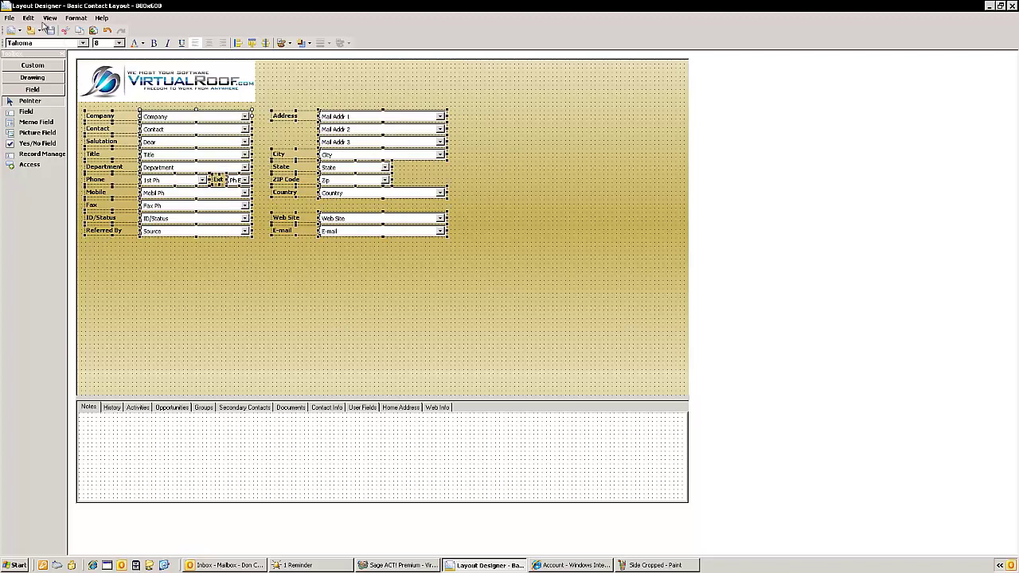
# Step: Save the edited layout as a new file named 'VR Demo'
pyautogui.click(9, 17)
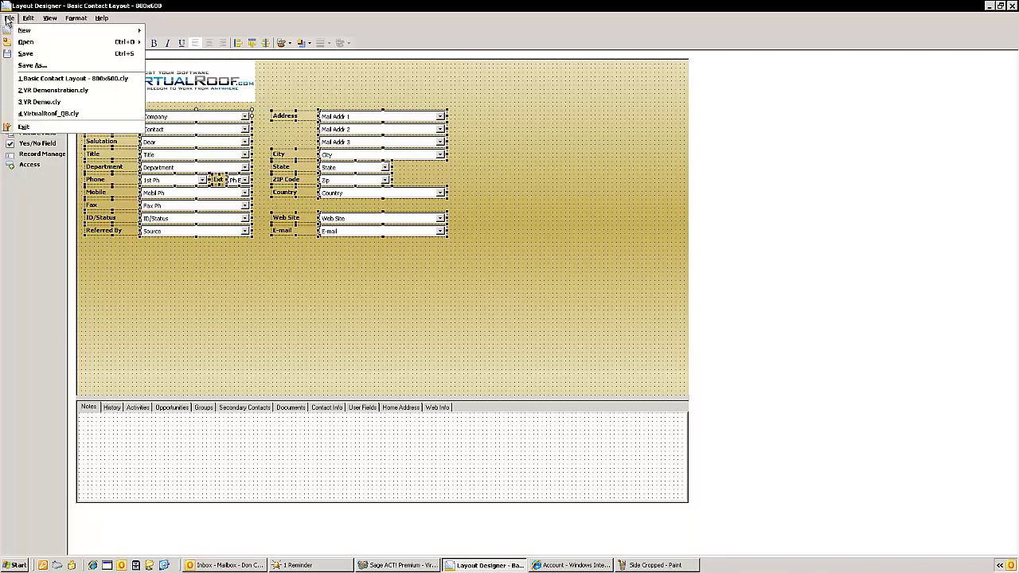
pyautogui.click(32, 67)
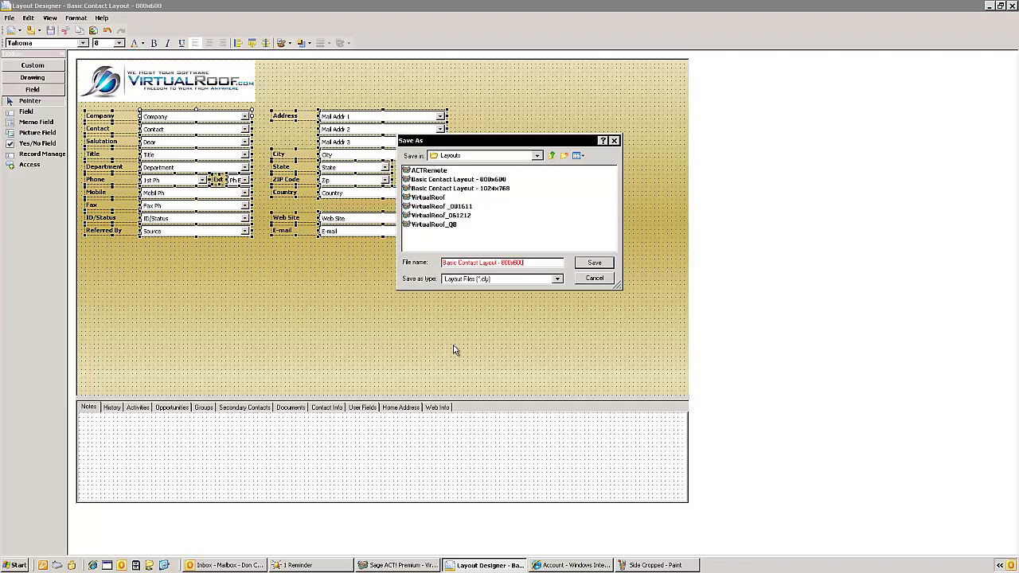
pyautogui.write('Demo')
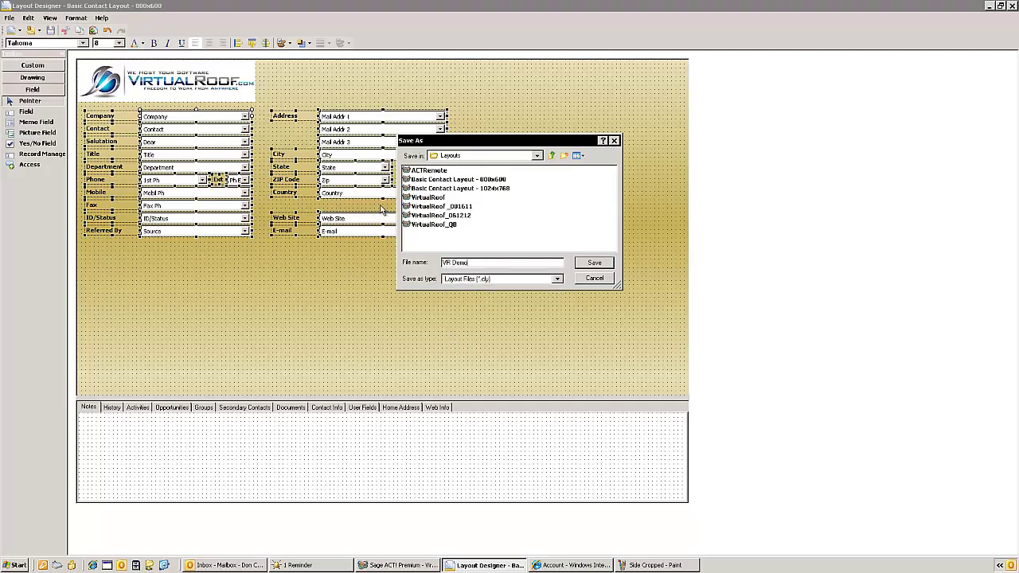
pyautogui.click(598, 266)
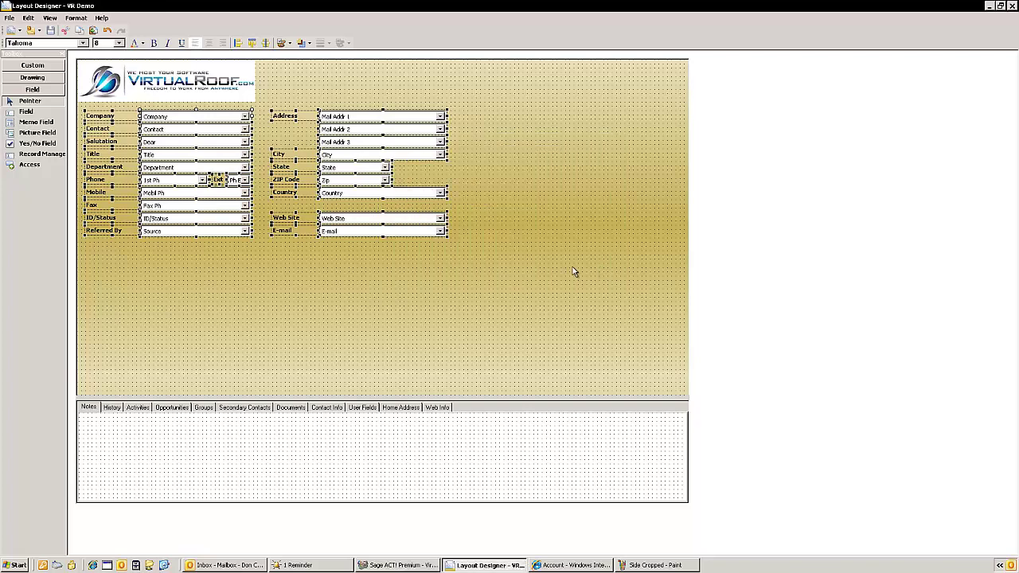
# Step: Close the Layout Designer and apply the VR Demo layout to the contact record
pyautogui.click(1012, 5)
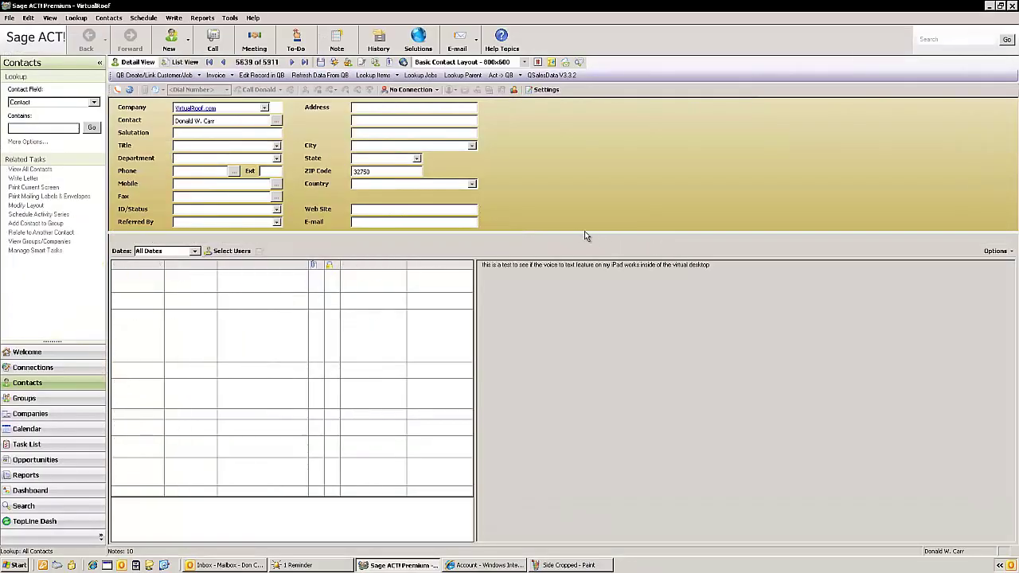
pyautogui.click(524, 62)
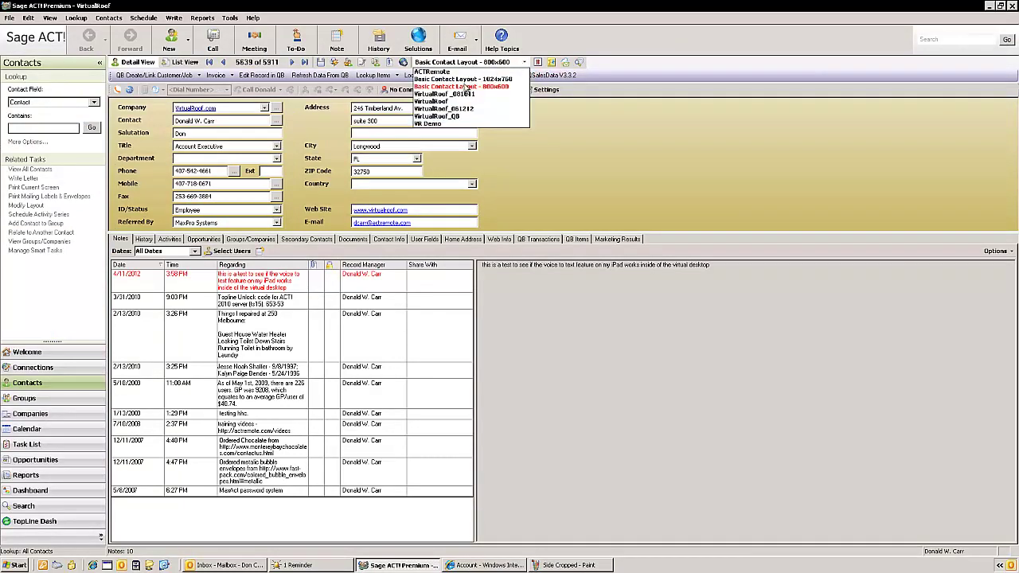
pyautogui.click(432, 124)
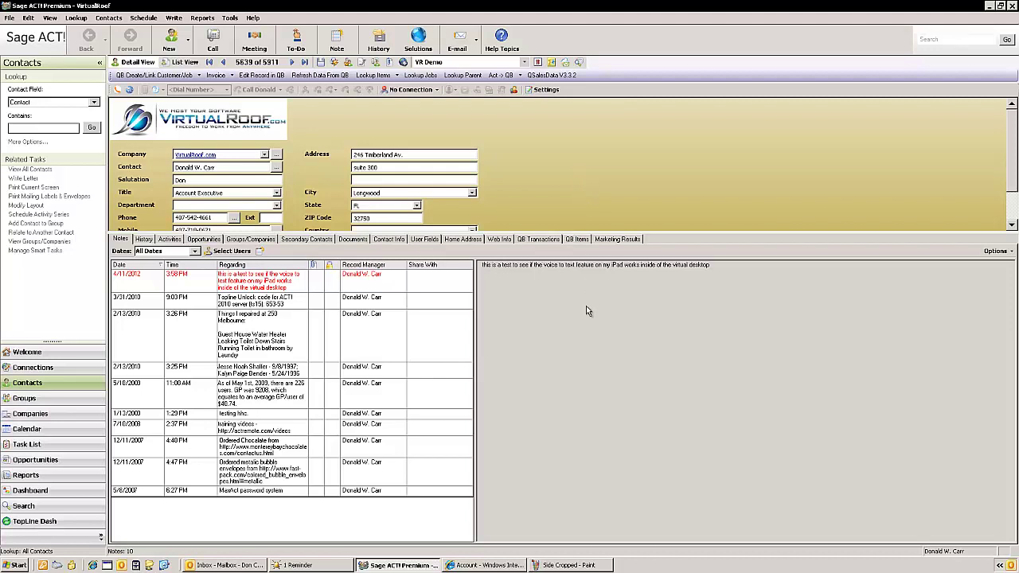
# Step: Bring up the Stretch and Skew settings for the Side Cropped logo in Paint
pyautogui.click(567, 564)
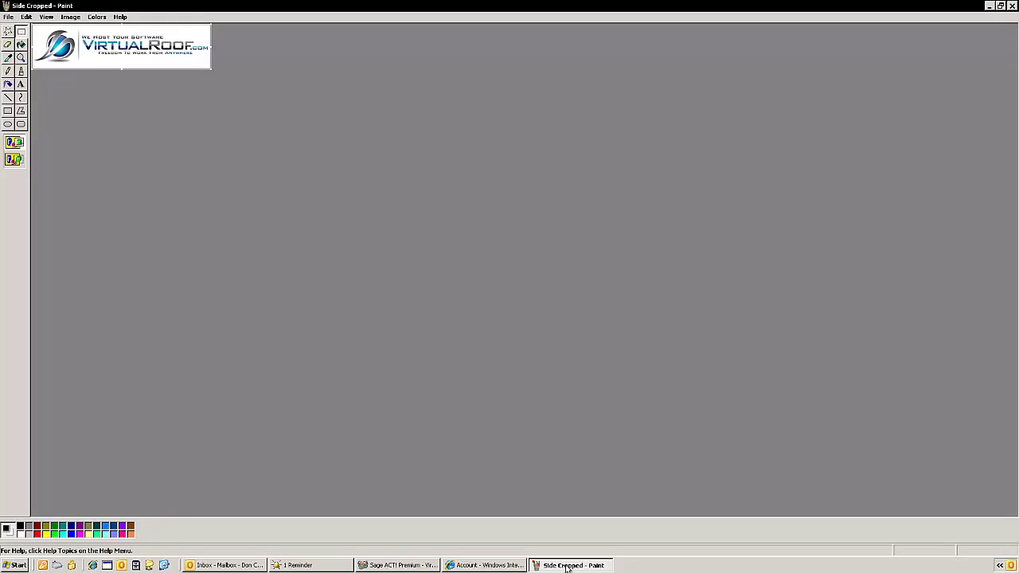
pyautogui.click(70, 17)
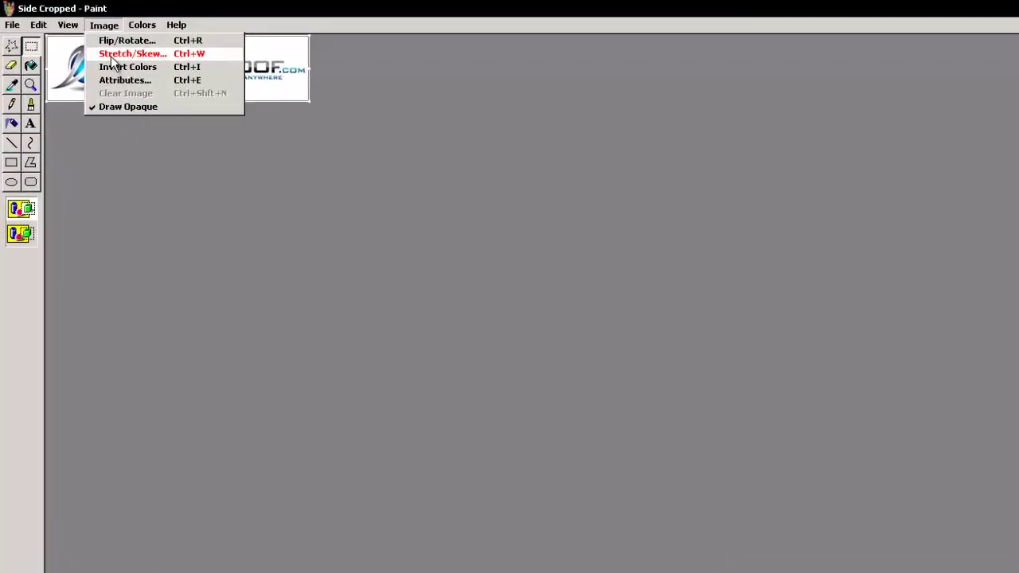
pyautogui.click(90, 35)
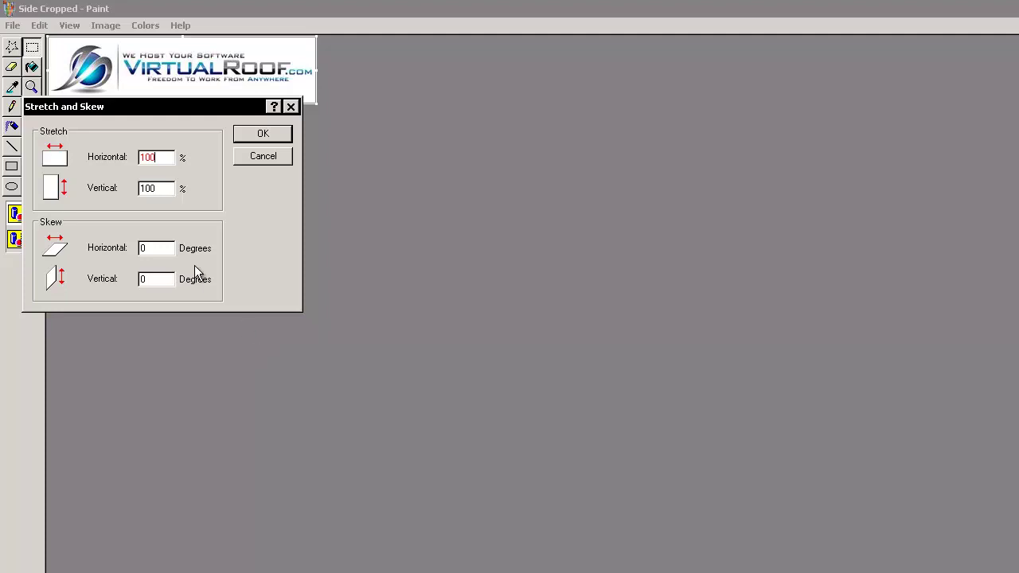